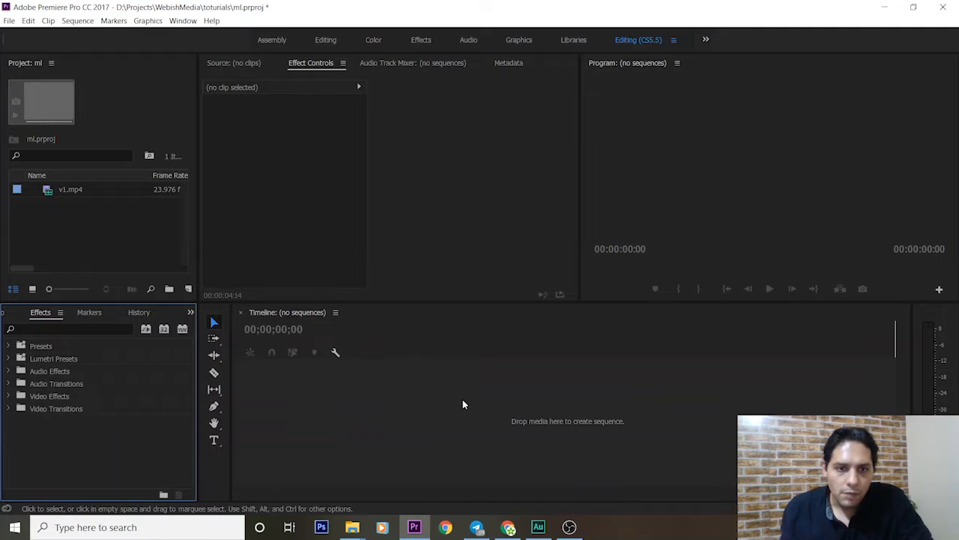
Bring v1.mp4 from the green screen folder into the empty timeline to create a sequence from it.
mouse_move(352, 527)
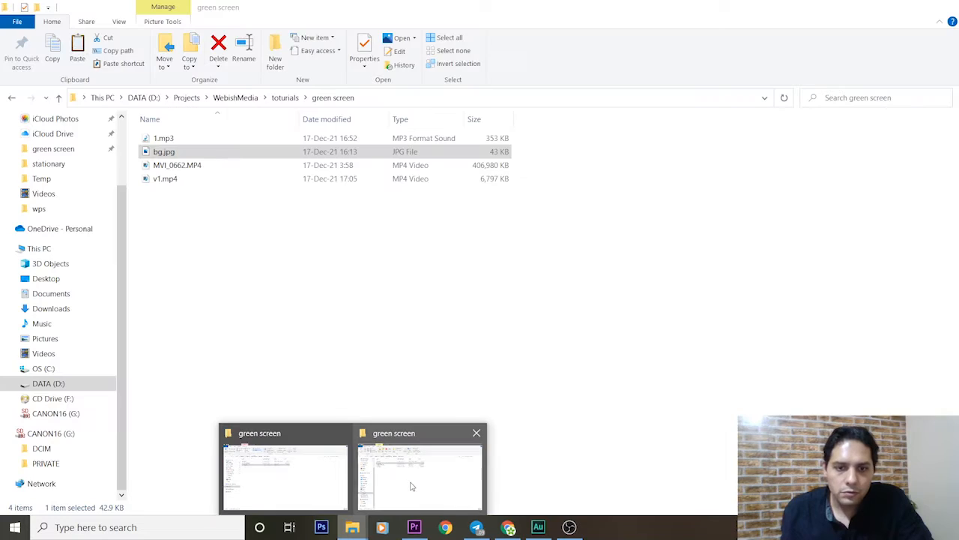
click(411, 486)
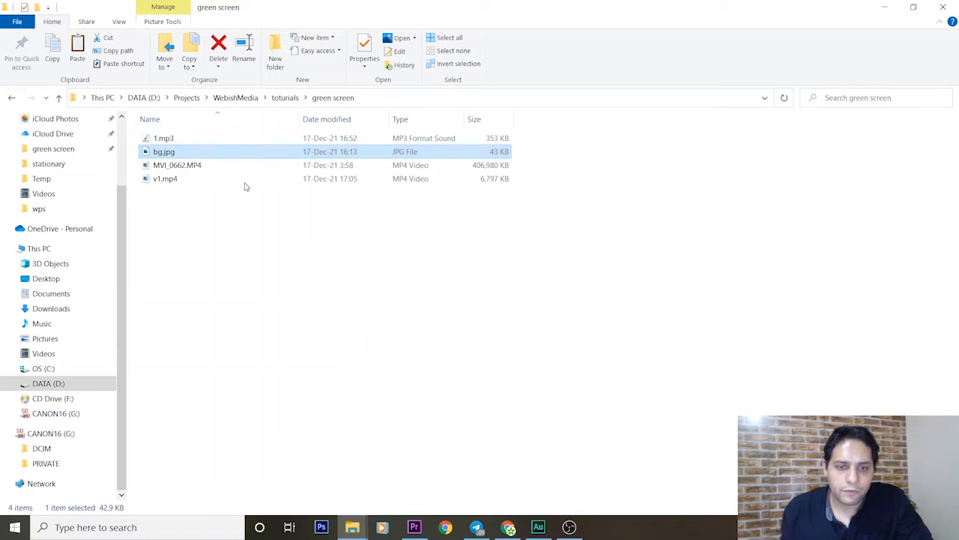
click(149, 180)
drag(149, 182, 295, 420)
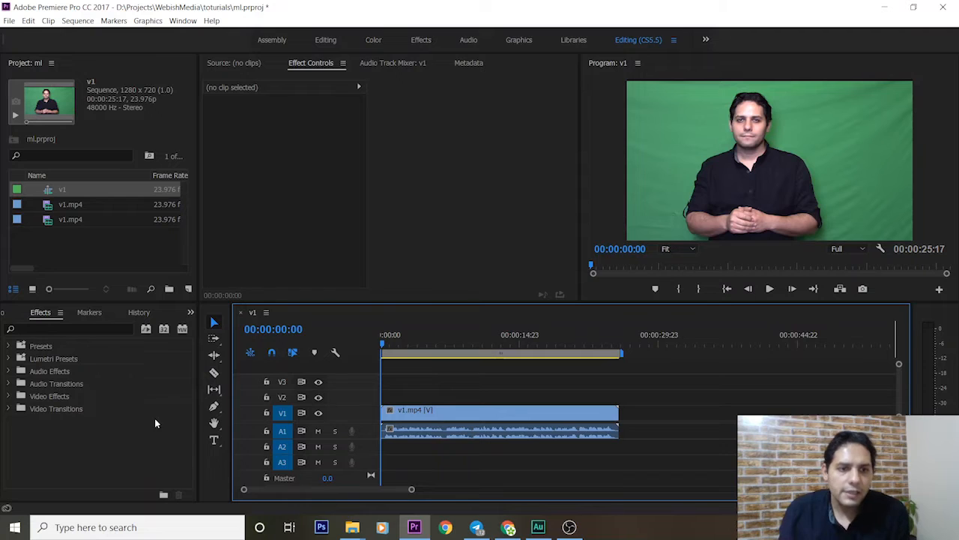
Find the Ultra Key effect and apply it to the v1.mp4 clip.
click(57, 328)
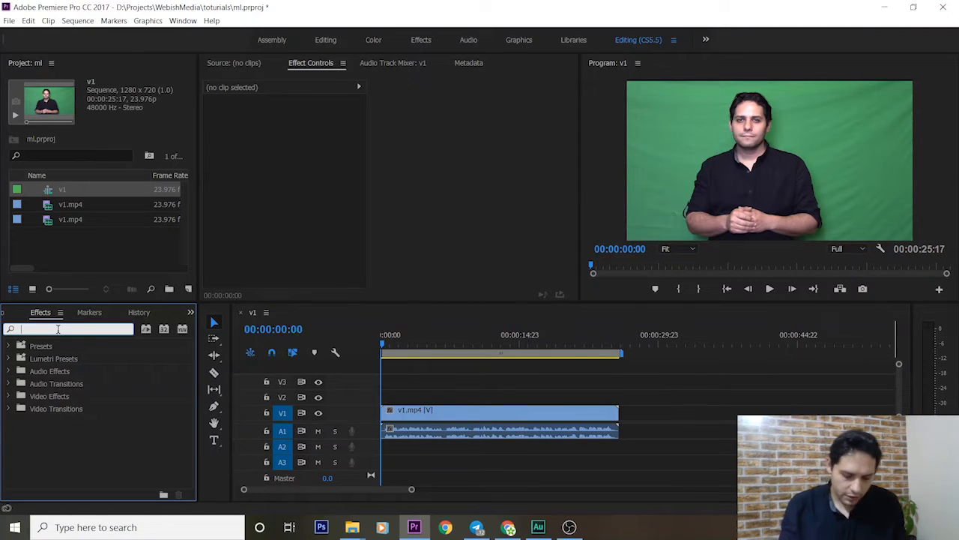
text(ultra)
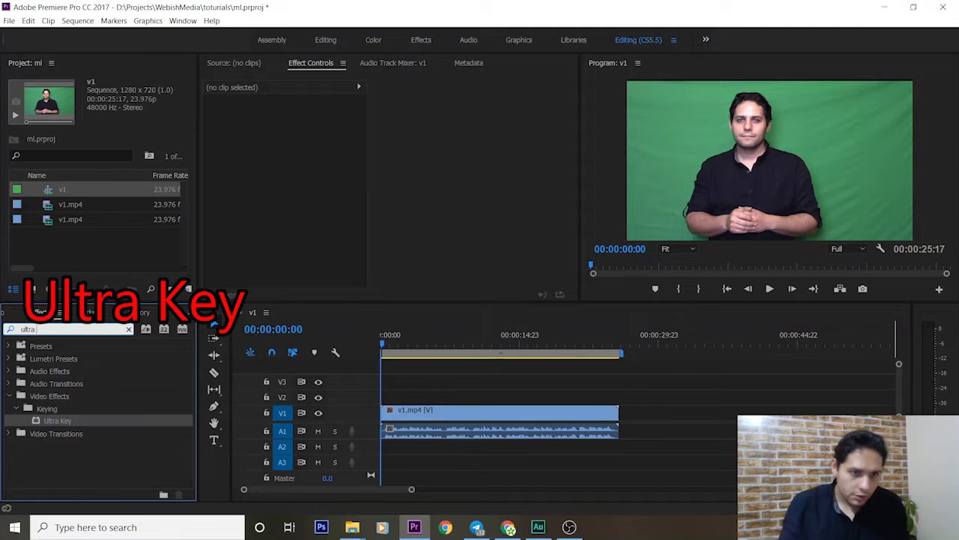
drag(35, 424, 454, 416)
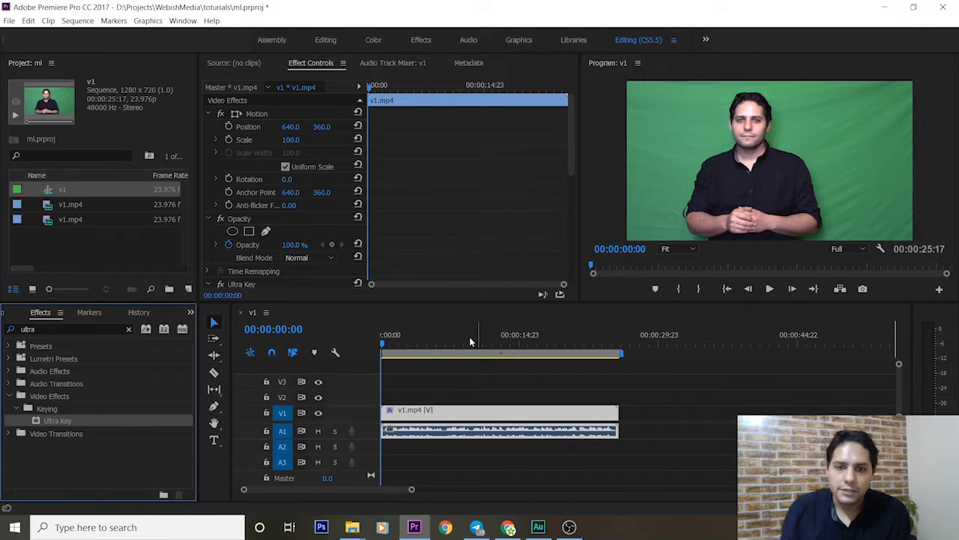
Move the v1.mp4 video up to track V2 and add bg.jpg from the green screen folder on track V1.
drag(442, 412, 443, 399)
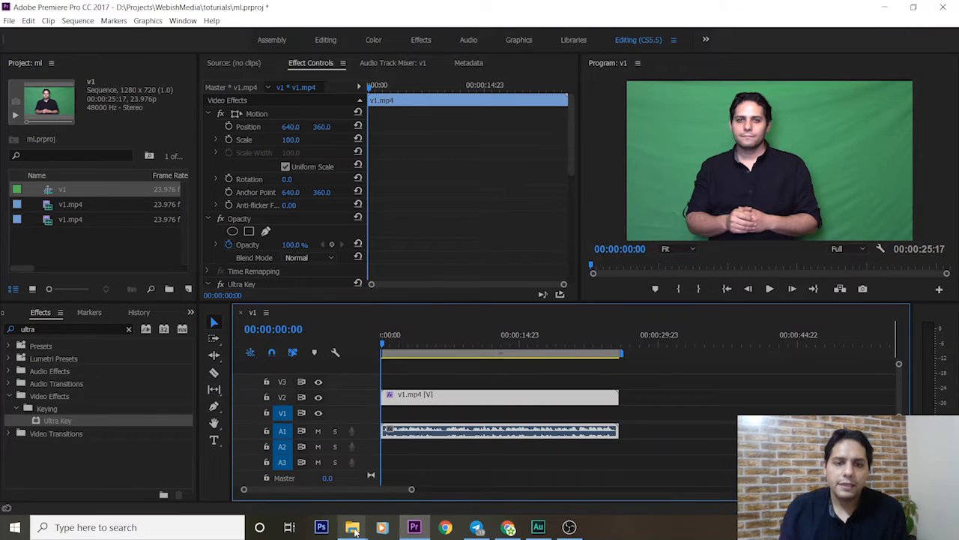
mouse_move(354, 529)
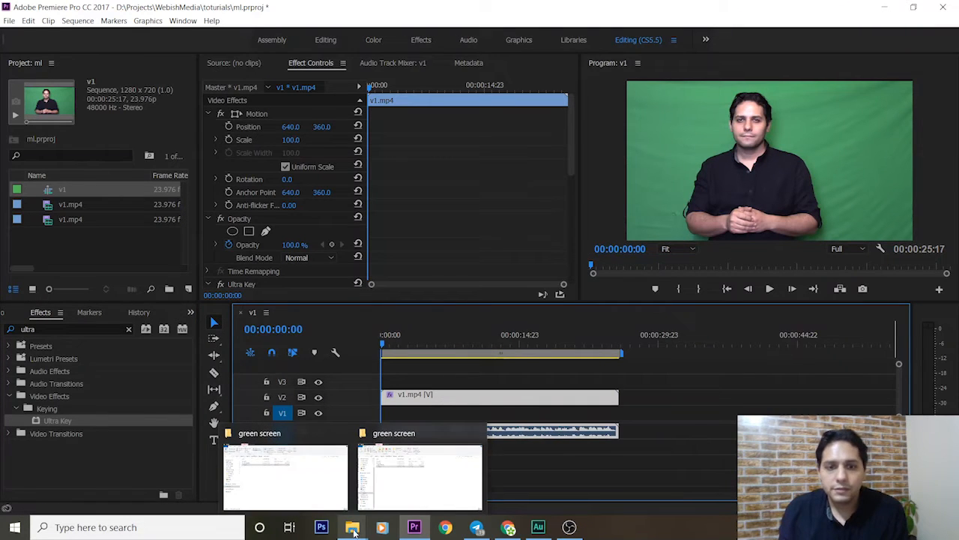
click(378, 501)
click(161, 152)
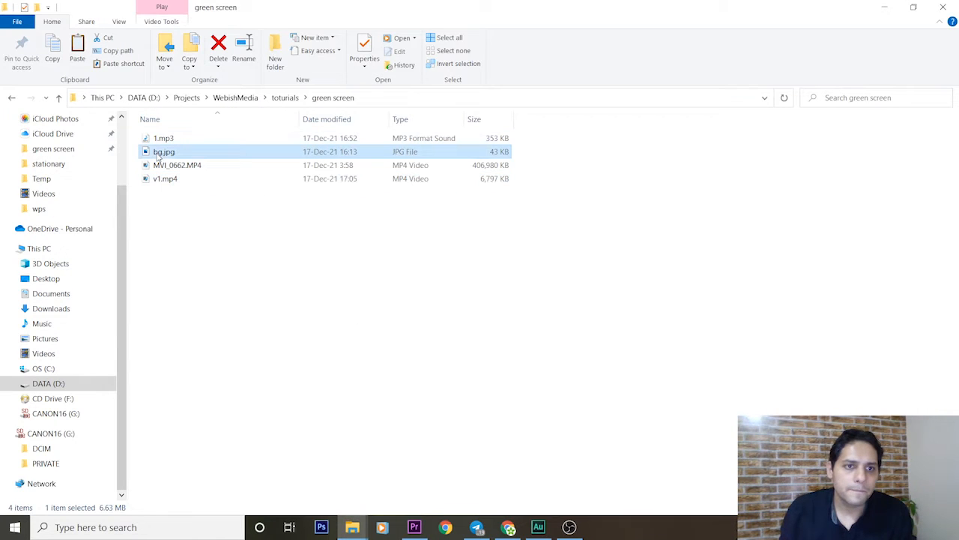
drag(161, 152, 600, 424)
Lengthen the bg.jpg clip on V1 and shift it to start at the beginning of the sequence.
drag(726, 411, 796, 411)
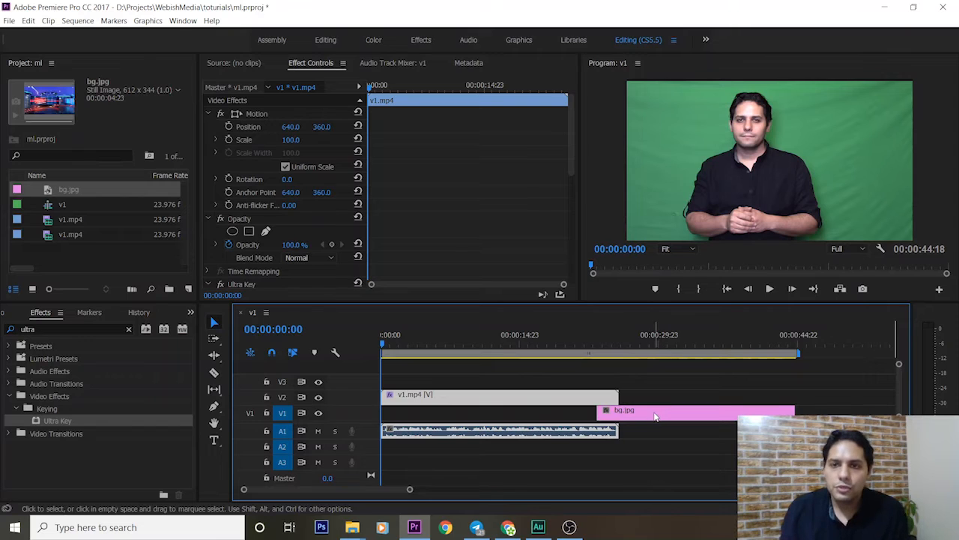
drag(749, 412, 642, 412)
Enlarge the bg.jpg image to a scale of 209.1 to fill the frame and trim its clip to end with v1.mp4.
click(640, 341)
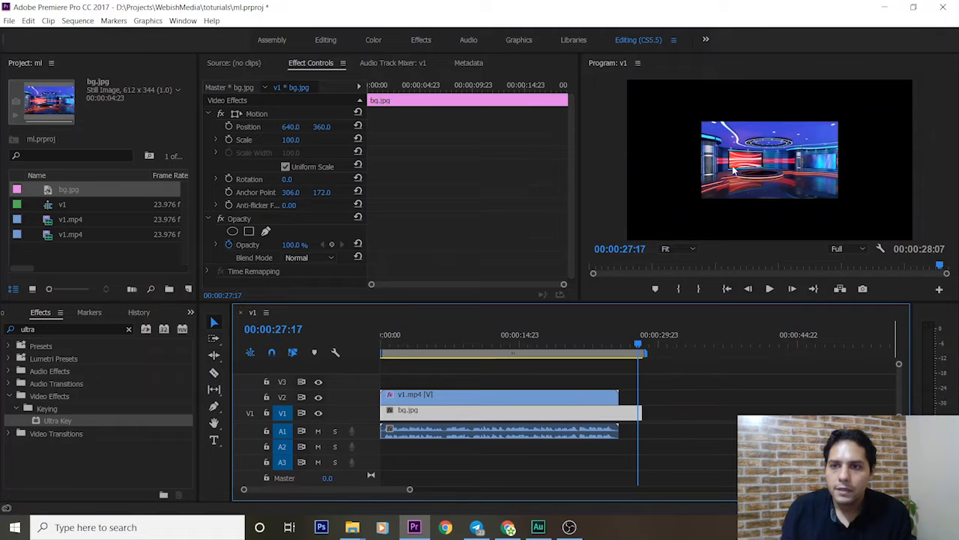
click(760, 161)
drag(703, 196, 607, 237)
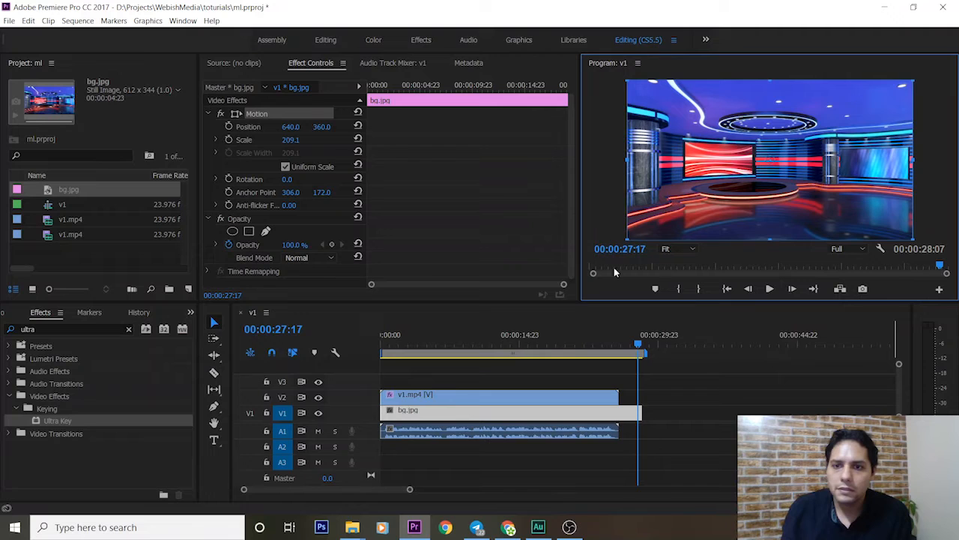
drag(641, 411, 618, 411)
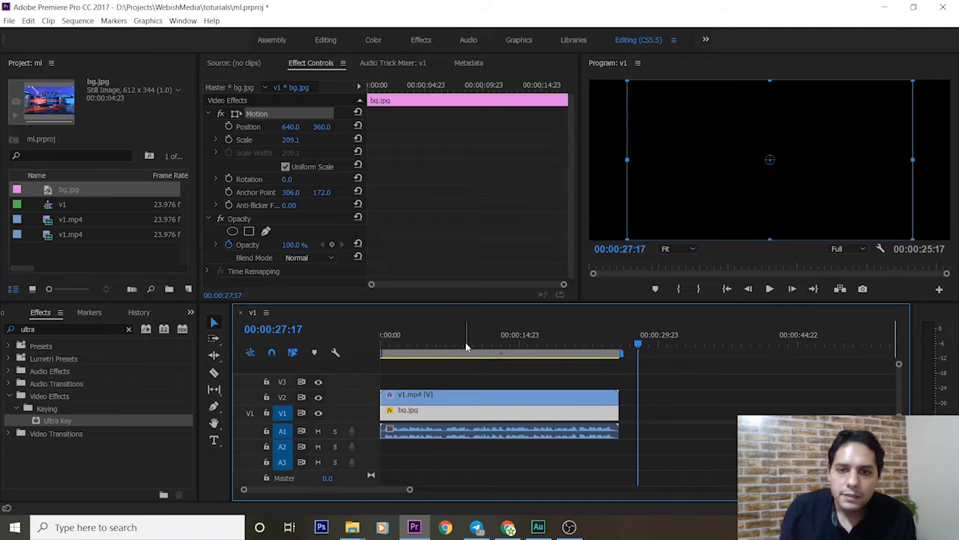
Sample the green backdrop in the v1.mp4 footage as the Ultra Key key color.
click(465, 347)
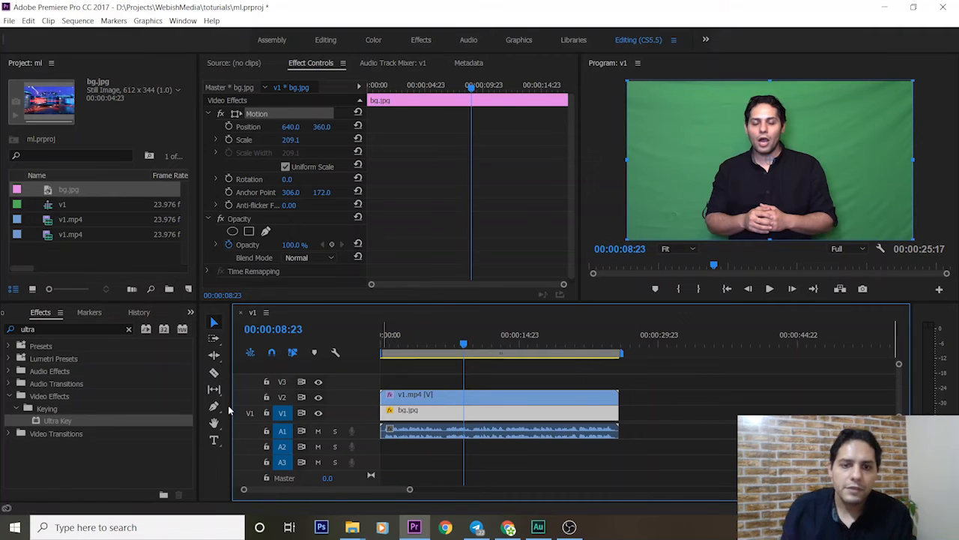
drag(41, 421, 431, 398)
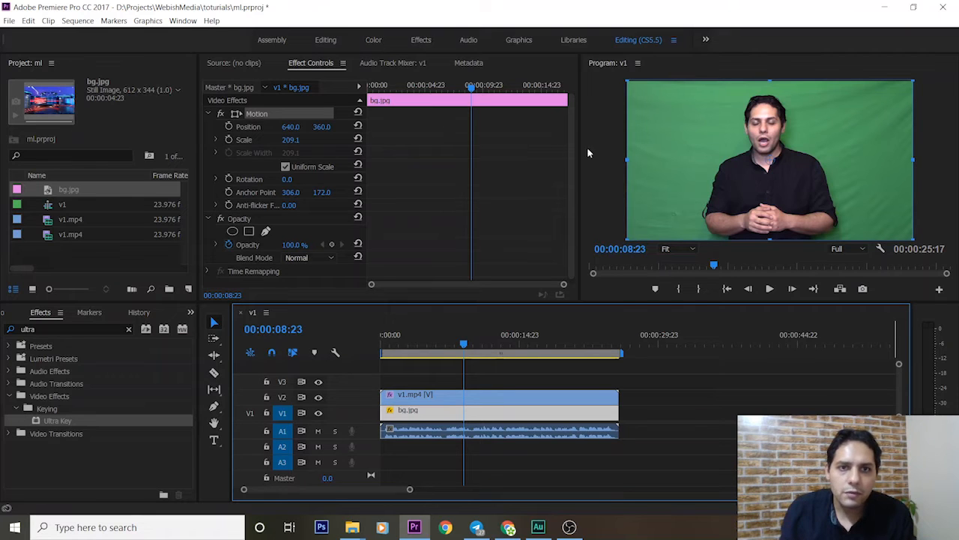
mouse_move(571, 128)
mouse_down()
mouse_move(565, 149)
mouse_move(555, 128)
mouse_up()
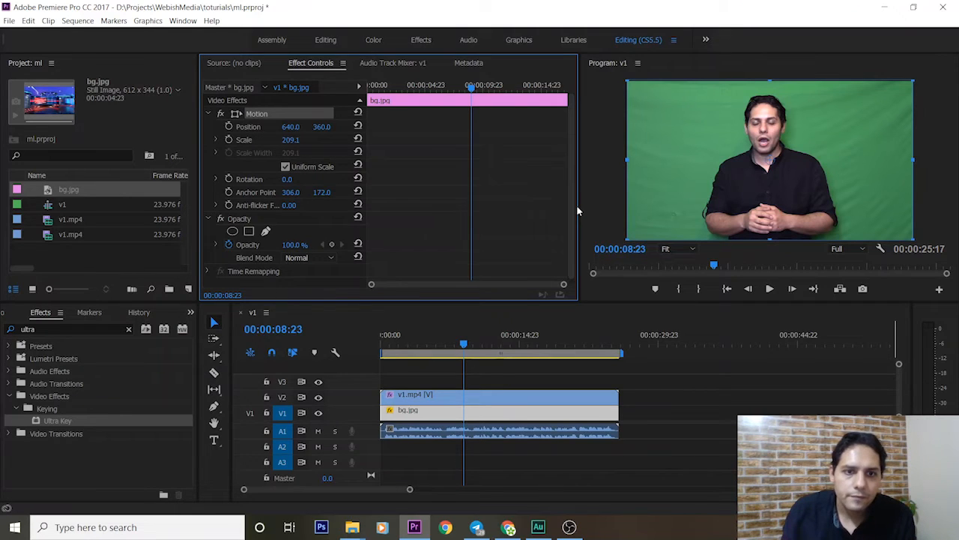
click(439, 398)
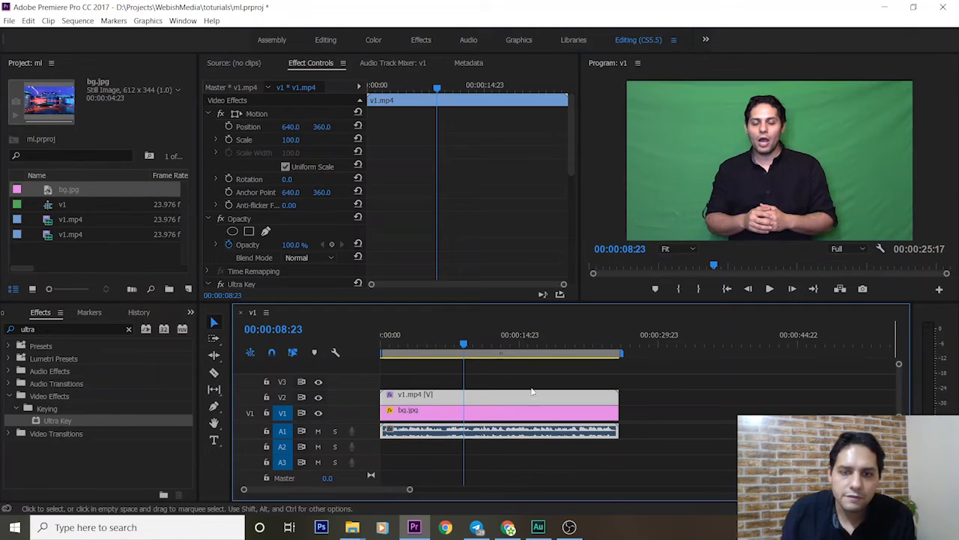
click(572, 150)
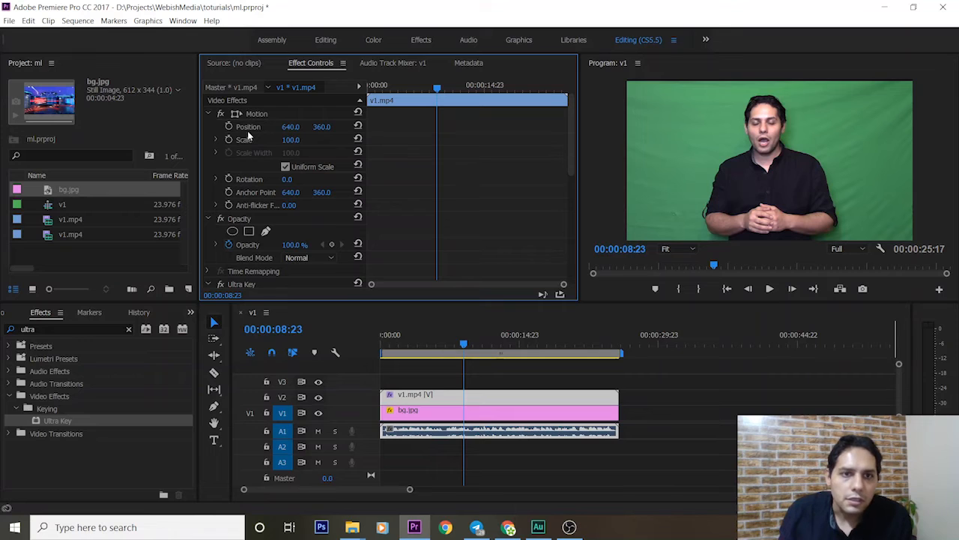
drag(566, 149, 558, 206)
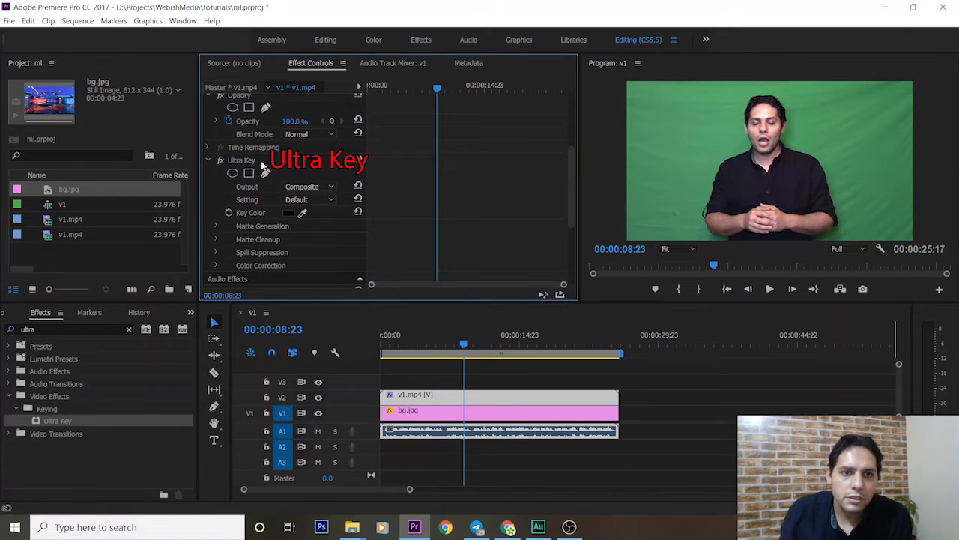
click(302, 213)
click(734, 134)
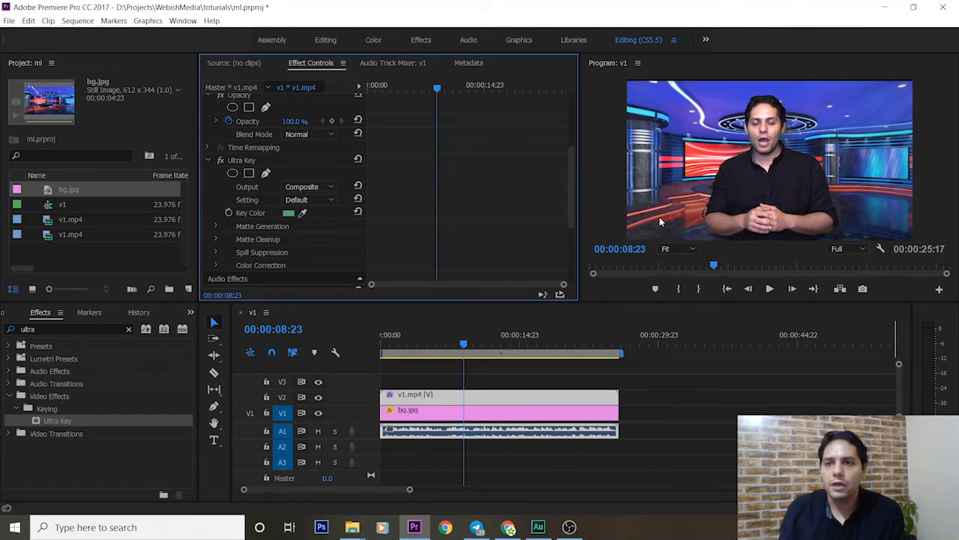
Set the Ultra Key matte generation to Transparency 54, Highlight 0, Shadow 47, Tolerance 84 and Pedestal 58.
click(484, 350)
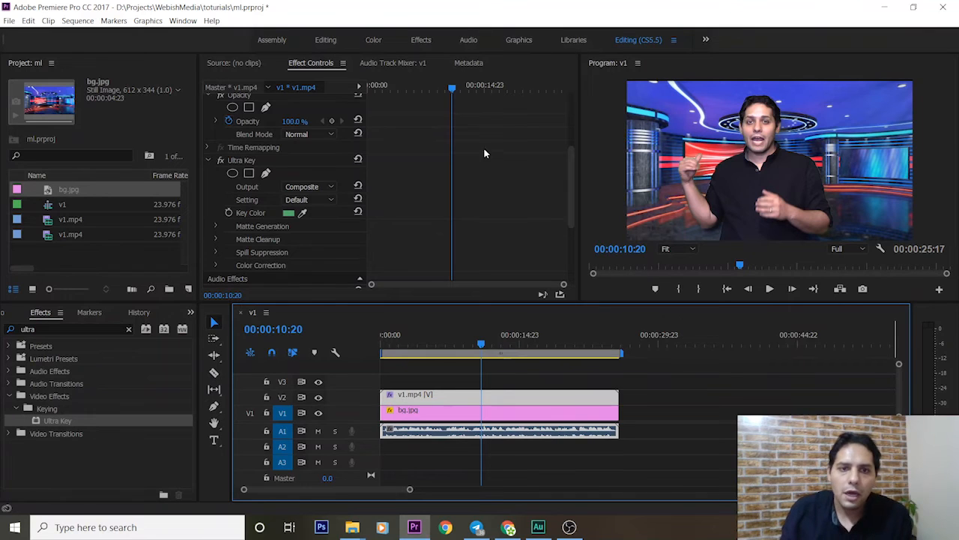
click(216, 225)
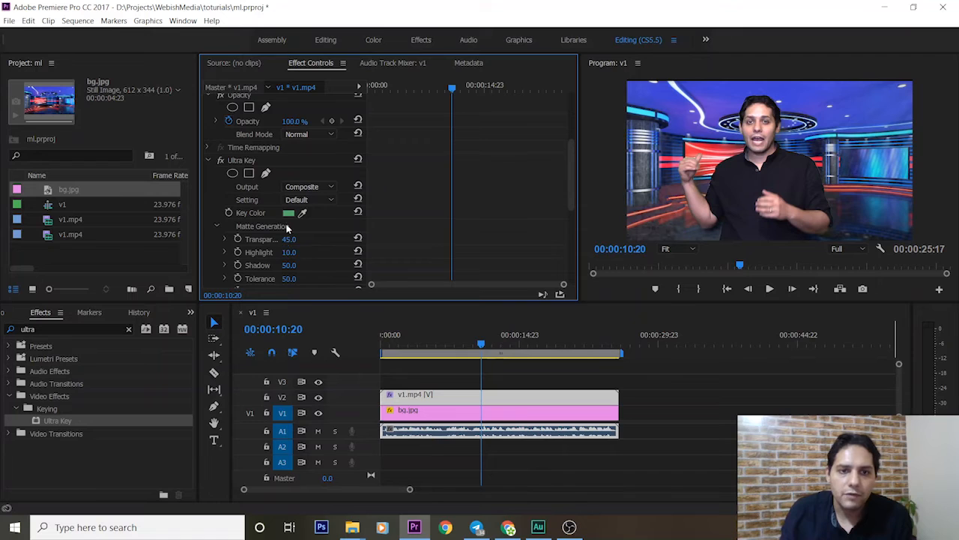
drag(284, 242, 289, 278)
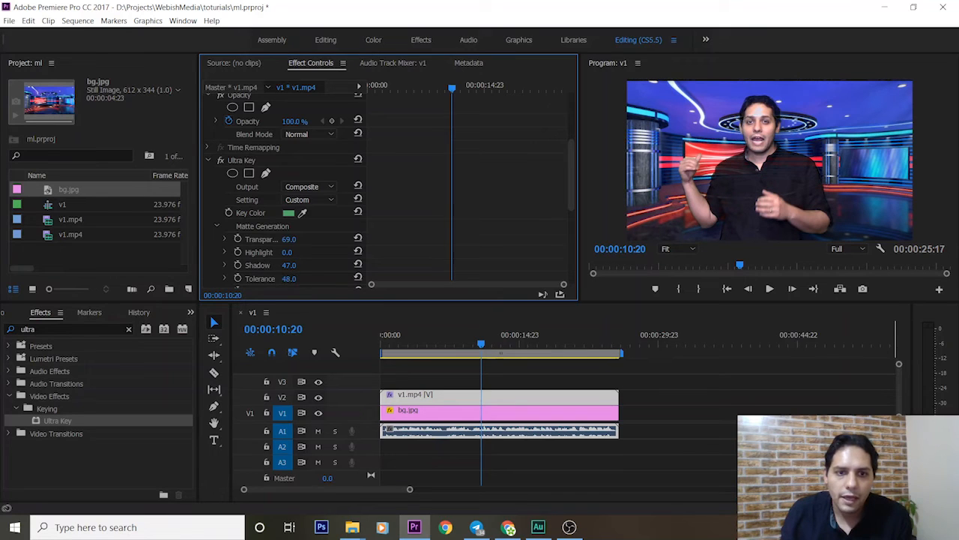
drag(289, 278, 290, 278)
drag(570, 198, 570, 224)
drag(294, 235, 271, 234)
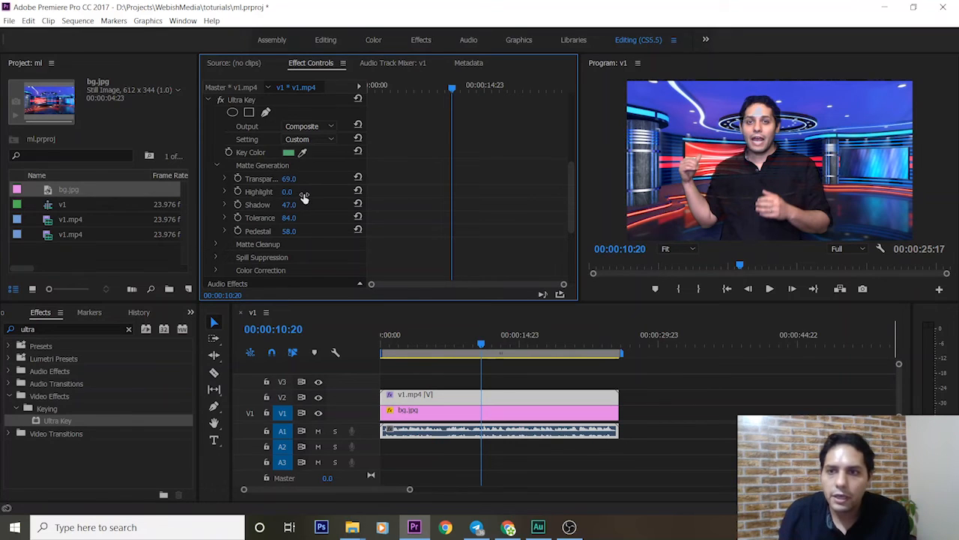
drag(289, 179, 287, 179)
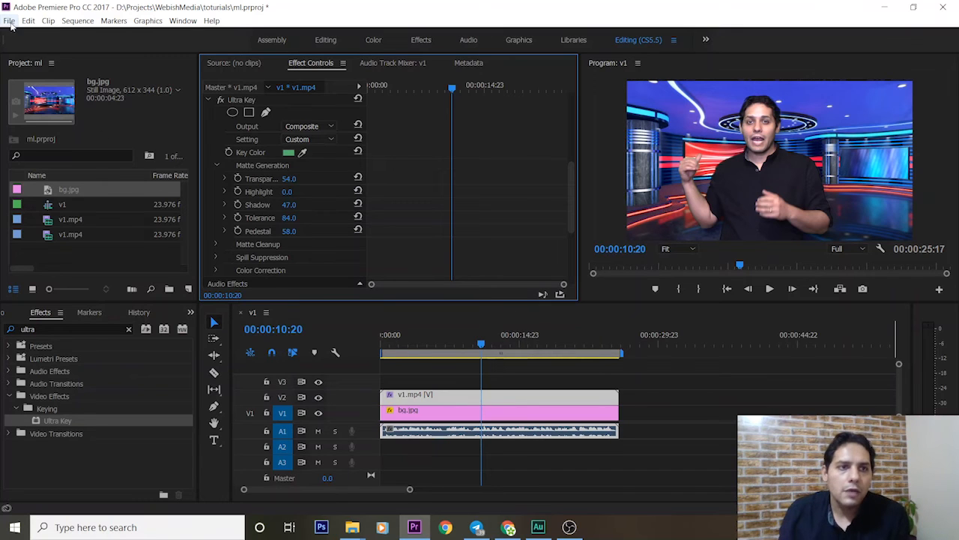
Check the keyed composite at 00:00:19:00 and 00:00:09:02 in the sequence.
click(9, 21)
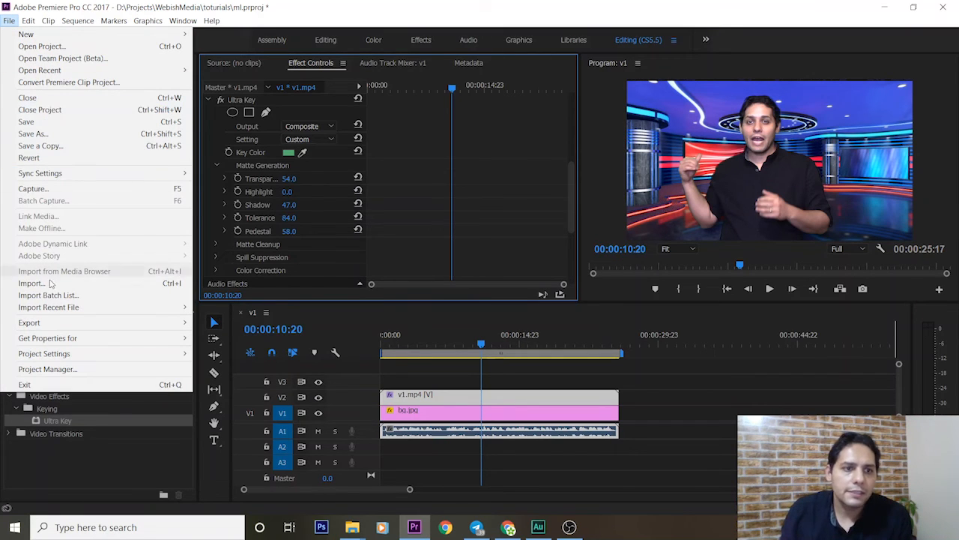
mouse_move(64, 327)
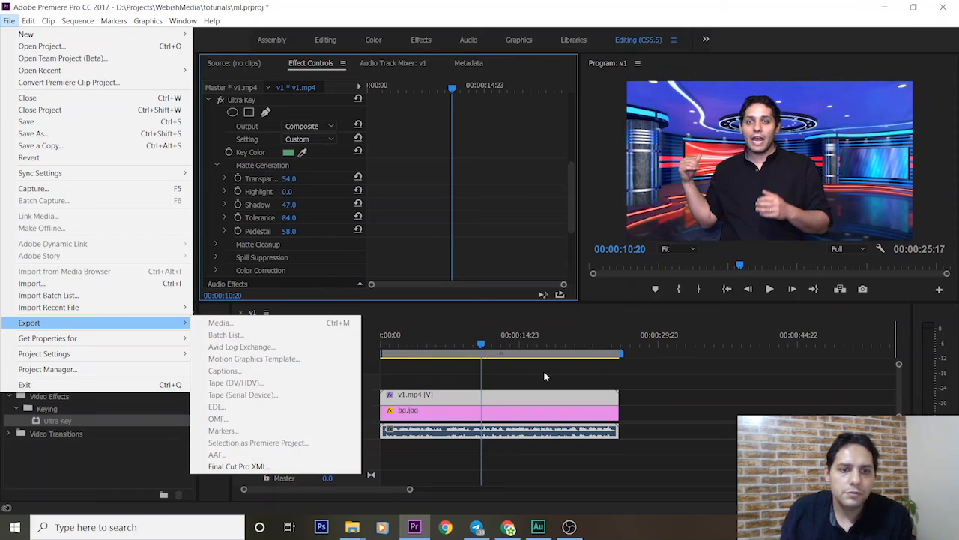
click(556, 344)
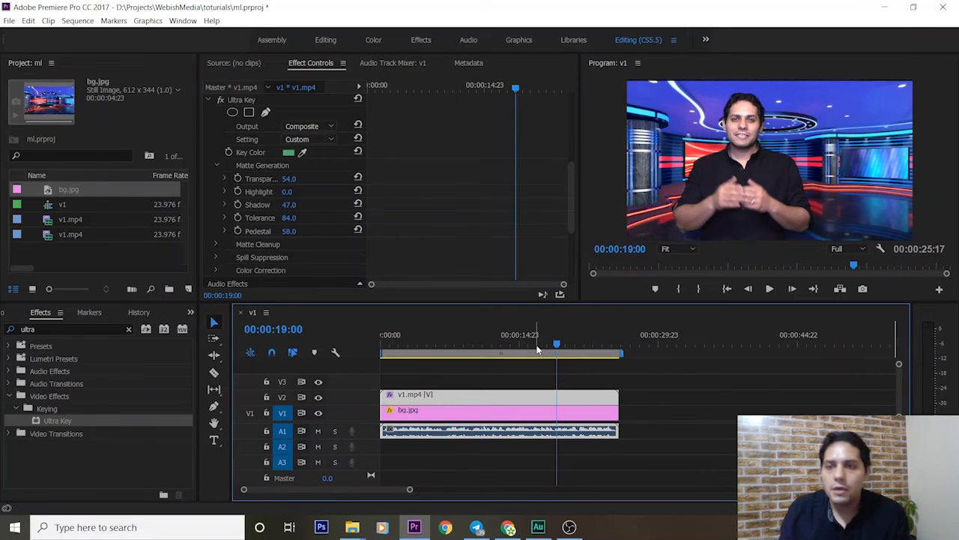
click(465, 346)
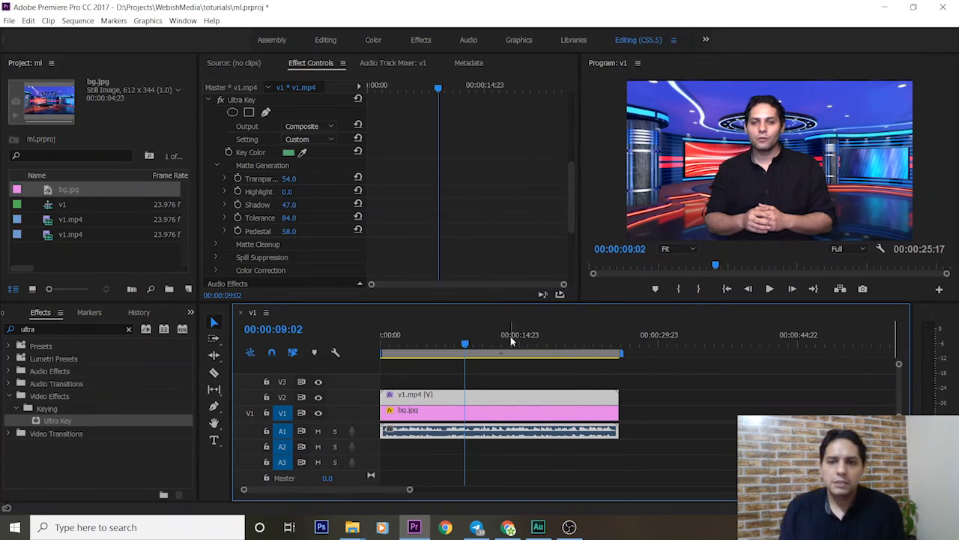